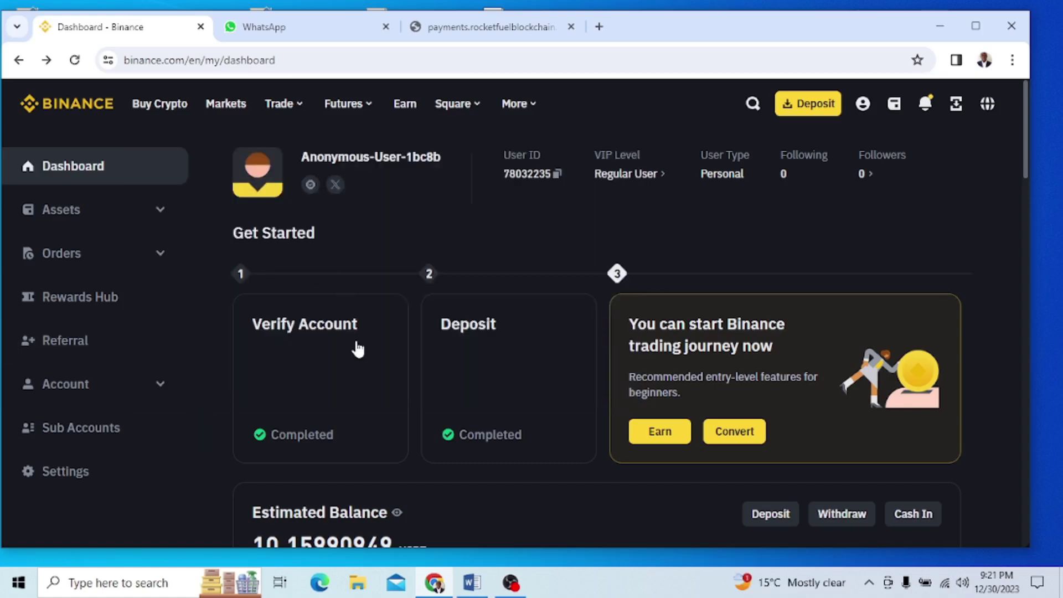
Step: Examine the Estimated Balance section of the Binance dashboard, including its deposit, withdraw and cash-in options
{"action": "scroll", "coordinate": [357, 358], "scroll_direction": "down", "scroll_amount": 2}
{"action": "scroll", "coordinate": [357, 358], "scroll_direction": "down", "scroll_amount": 2}
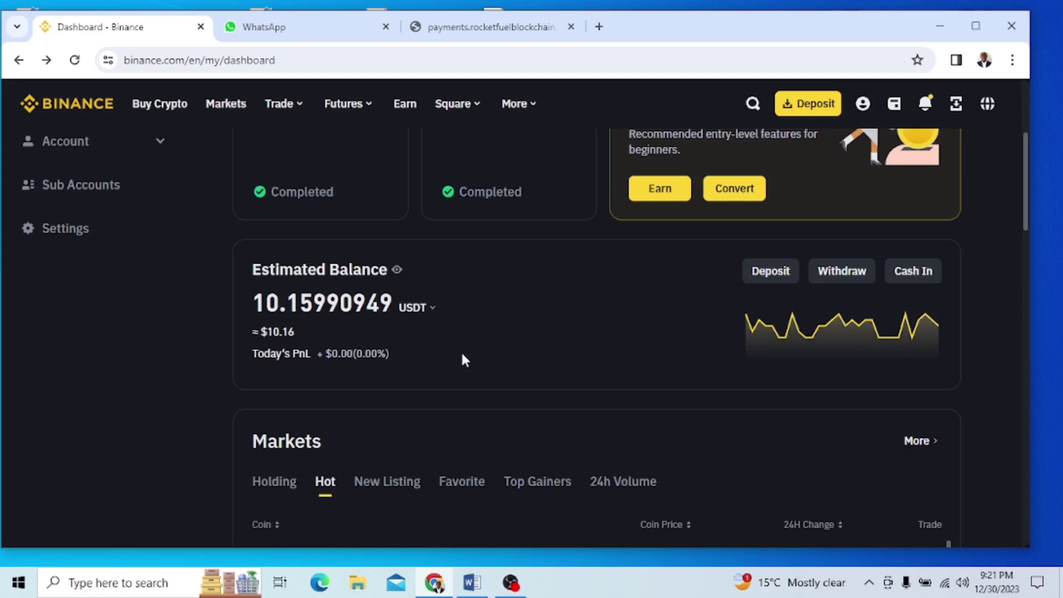
{"action": "key", "text": "ctrl+plus"}
{"action": "key", "text": "ctrl+plus"}
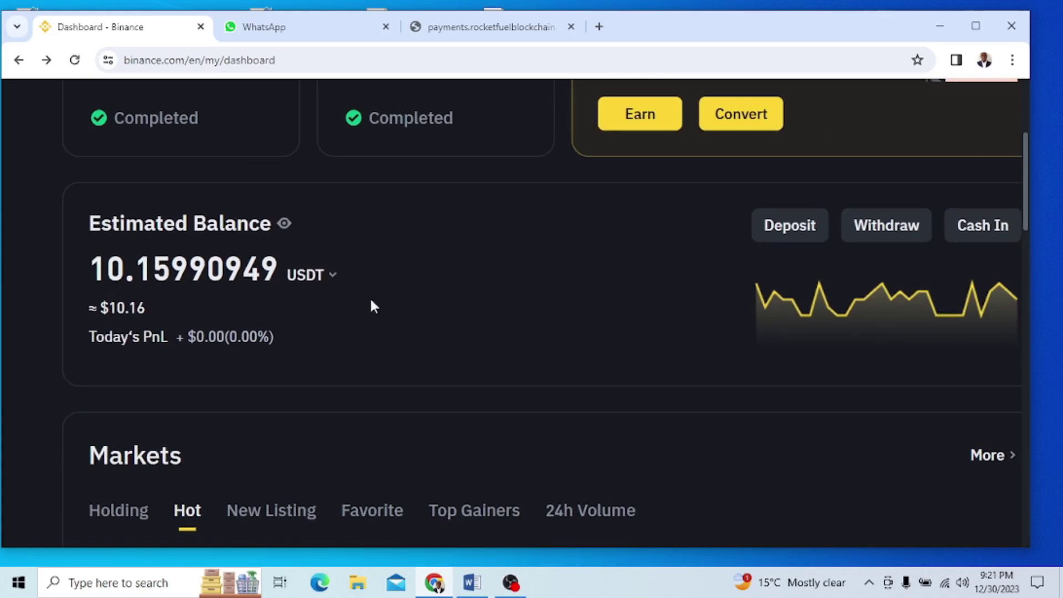
{"action": "scroll", "coordinate": [356, 301], "scroll_direction": "down", "scroll_amount": 1}
{"action": "scroll", "coordinate": [356, 301], "scroll_direction": "up", "scroll_amount": 1}
{"action": "scroll", "coordinate": [357, 303], "scroll_direction": "down", "scroll_amount": 1}
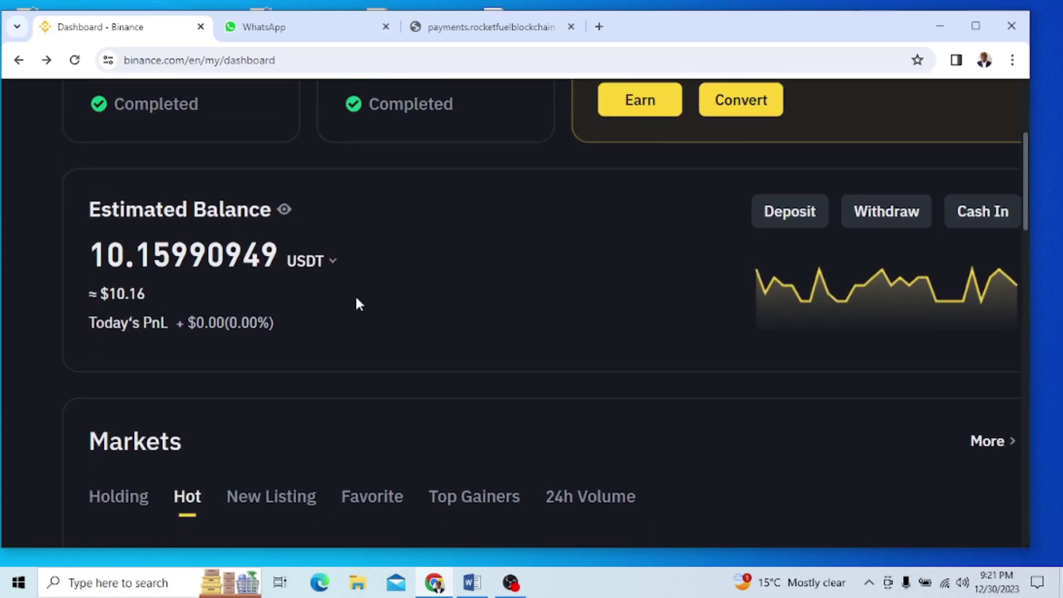
{"action": "scroll", "coordinate": [357, 304], "scroll_direction": "up", "scroll_amount": 1}
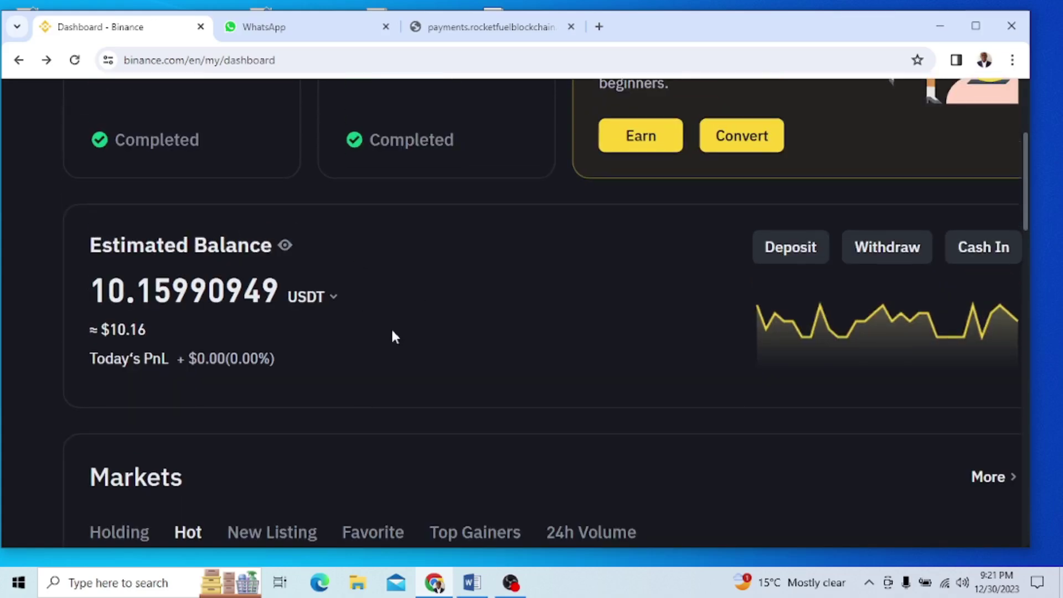
{"action": "scroll", "coordinate": [392, 330], "scroll_direction": "down", "scroll_amount": 3}
{"action": "scroll", "coordinate": [392, 330], "scroll_direction": "up", "scroll_amount": 3}
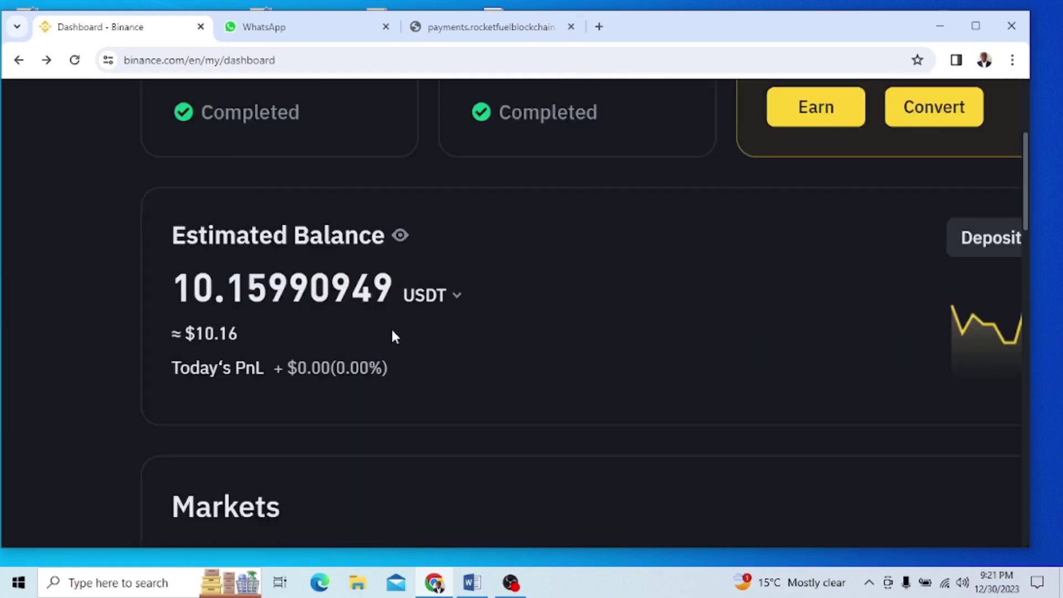
{"action": "scroll", "coordinate": [523, 354], "scroll_direction": "right", "scroll_amount": 6}
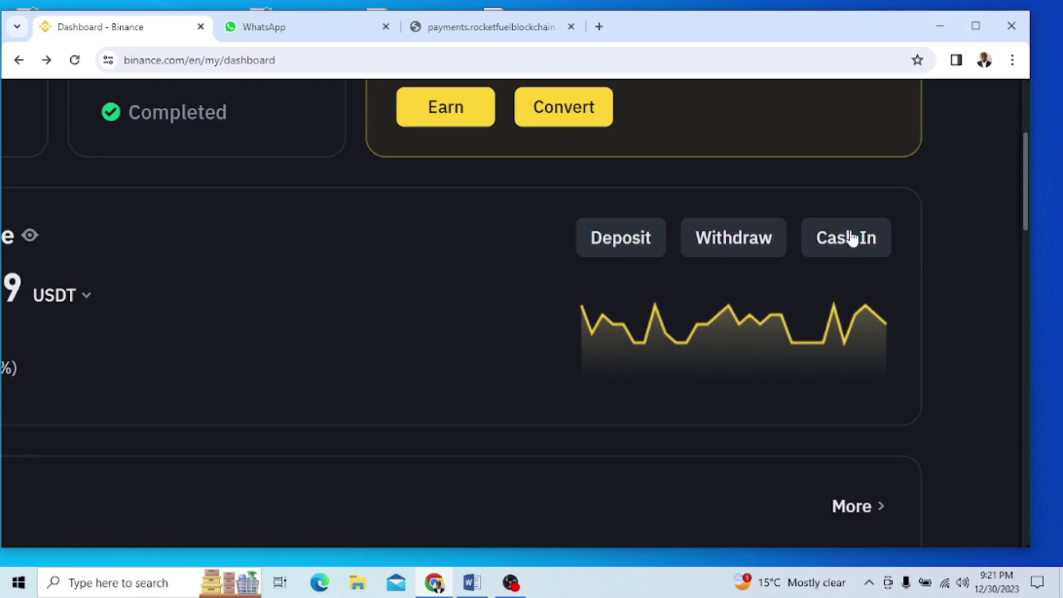
{"action": "scroll", "coordinate": [453, 301], "scroll_direction": "left", "scroll_amount": 2}
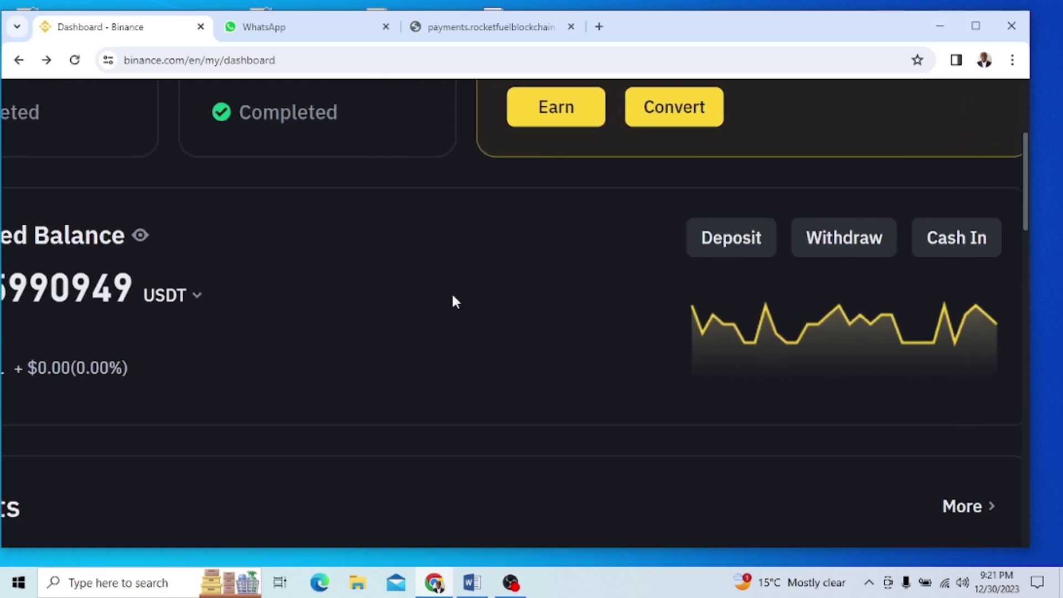
Step: Open the crypto withdrawal form and choose USDT (TetherUS) as the coin to withdraw
{"action": "left_click", "coordinate": [841, 240]}
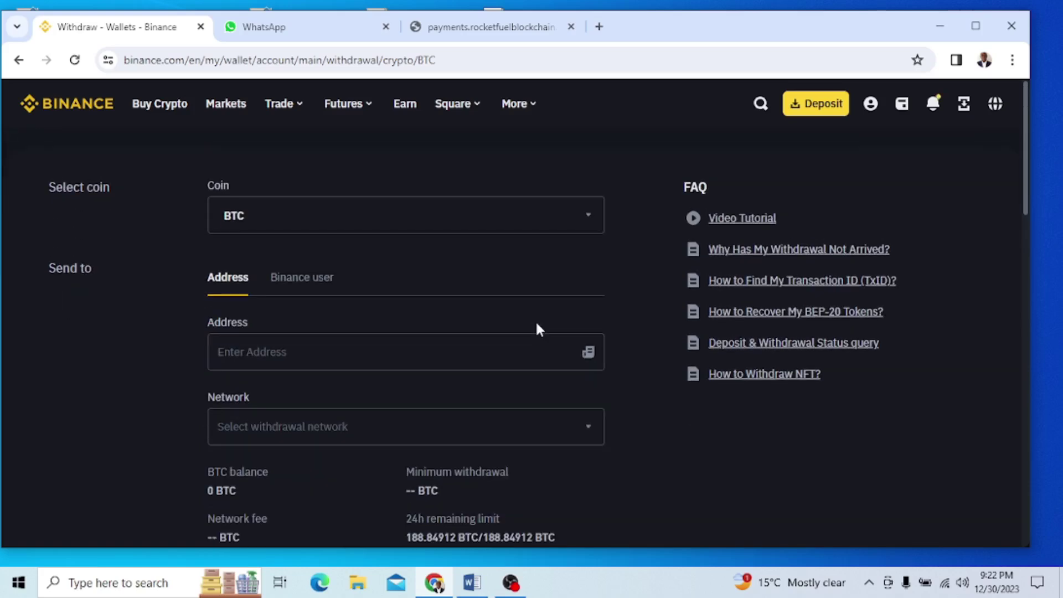
{"action": "scroll", "coordinate": [536, 324], "scroll_direction": "down", "scroll_amount": 1}
{"action": "scroll", "coordinate": [537, 324], "scroll_direction": "up", "scroll_amount": 1}
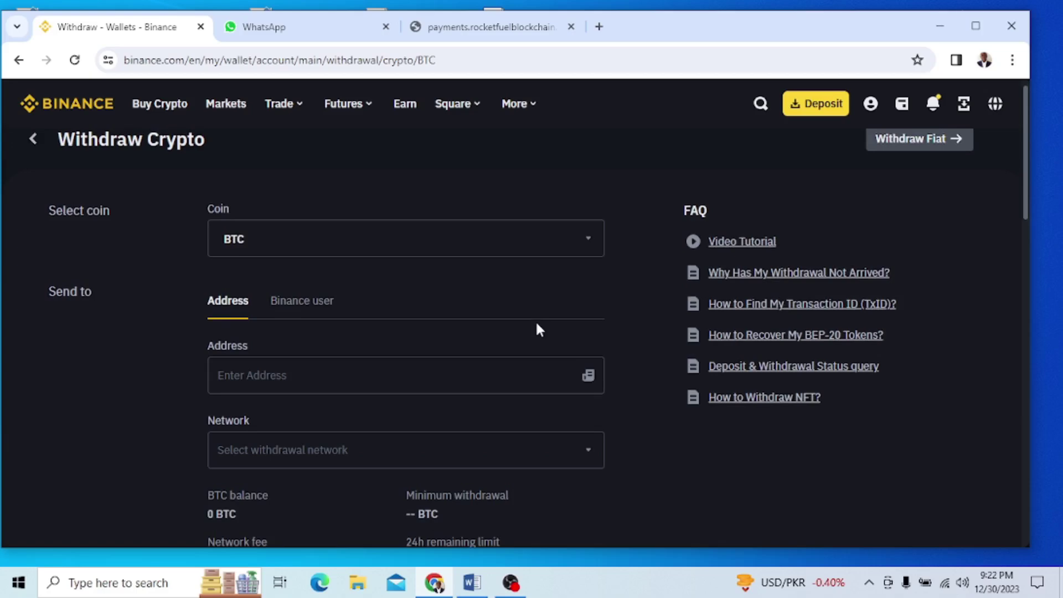
{"action": "scroll", "coordinate": [536, 323], "scroll_direction": "down", "scroll_amount": 1}
{"action": "scroll", "coordinate": [535, 330], "scroll_direction": "up", "scroll_amount": 1}
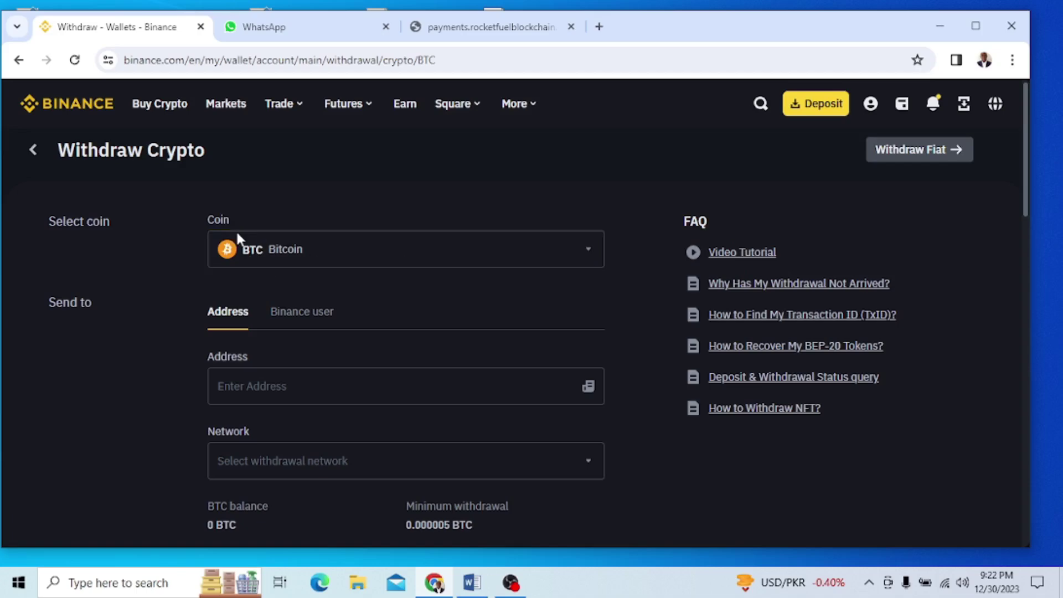
{"action": "left_click", "coordinate": [591, 247]}
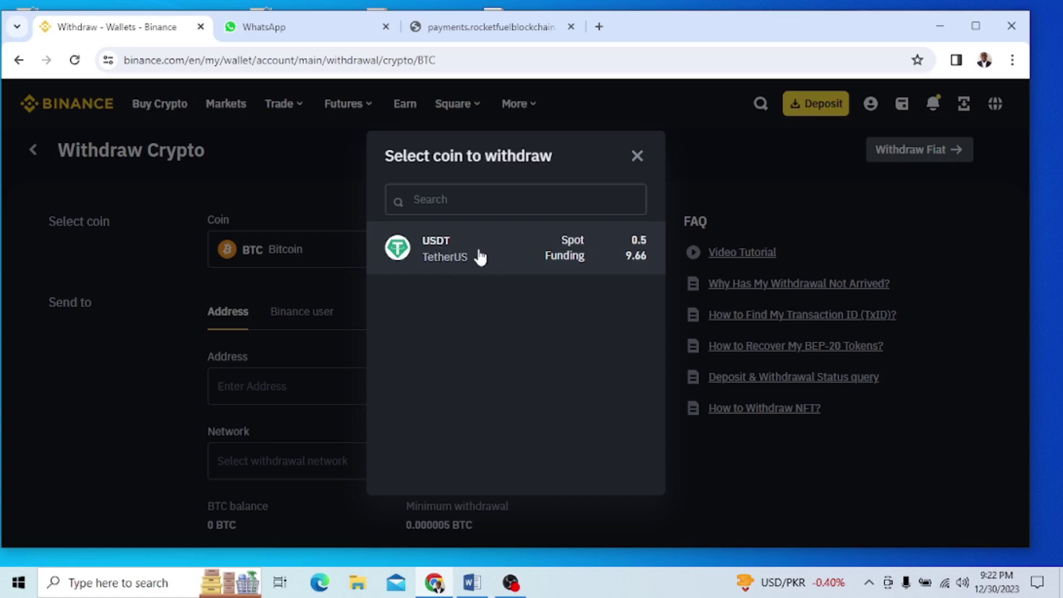
{"action": "left_click", "coordinate": [455, 257]}
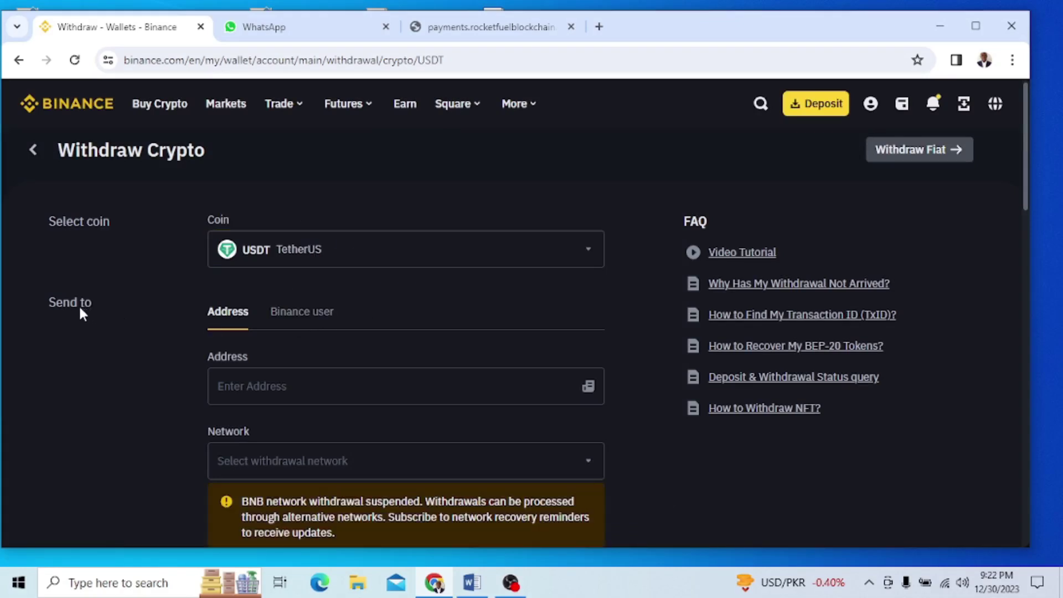
Step: Check the Tether payment instructions on the RocketFuel page and return to the Binance withdrawal form
{"action": "scroll", "coordinate": [343, 313], "scroll_direction": "down", "scroll_amount": 1}
{"action": "scroll", "coordinate": [342, 306], "scroll_direction": "down", "scroll_amount": 1}
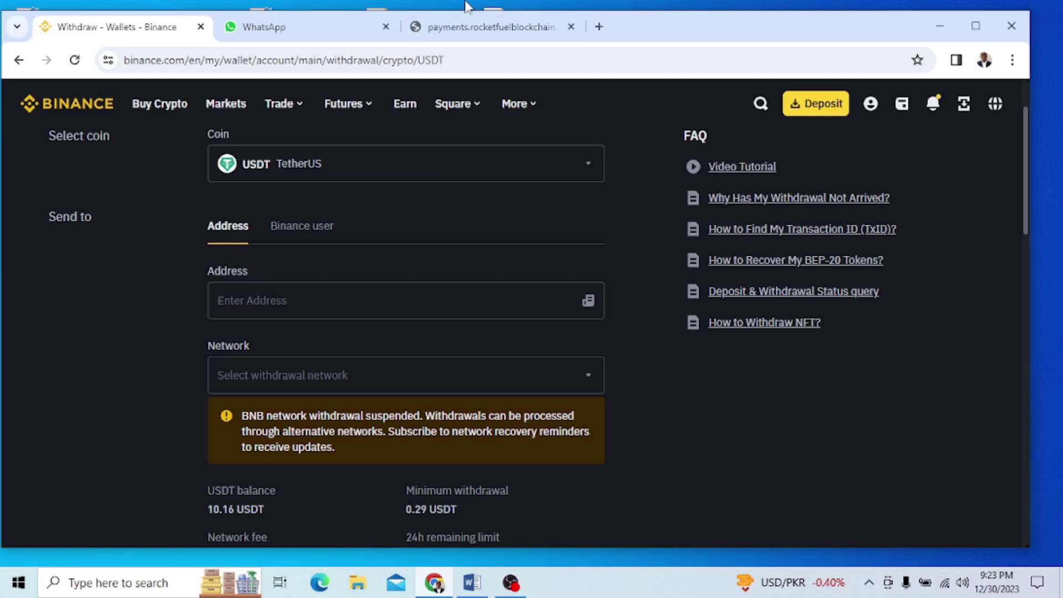
{"action": "left_click", "coordinate": [485, 29]}
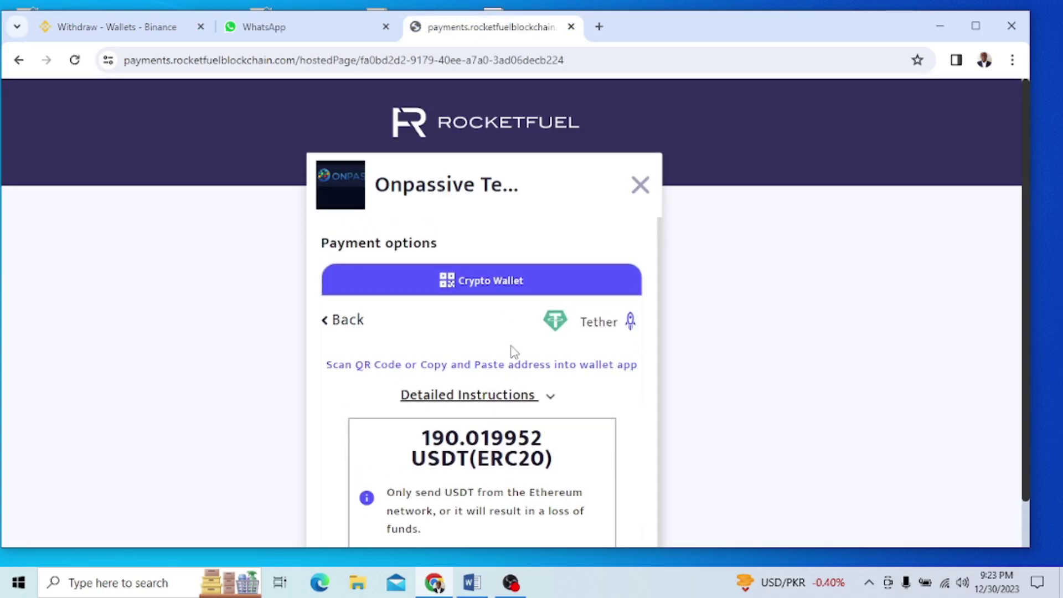
{"action": "scroll", "coordinate": [514, 352], "scroll_direction": "down", "scroll_amount": 1}
{"action": "scroll", "coordinate": [514, 352], "scroll_direction": "up", "scroll_amount": 1}
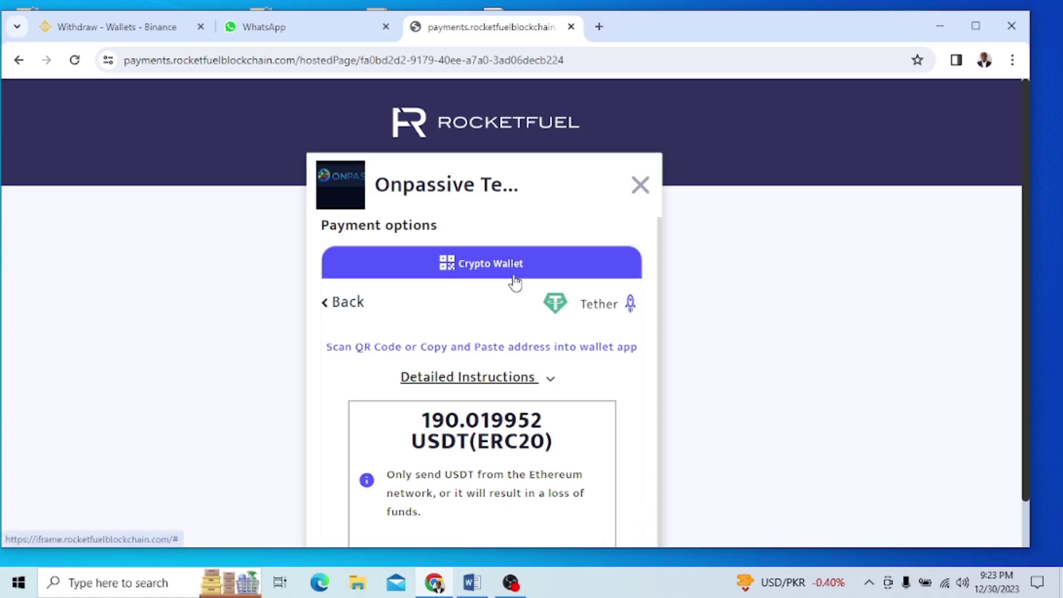
{"action": "left_click", "coordinate": [147, 24]}
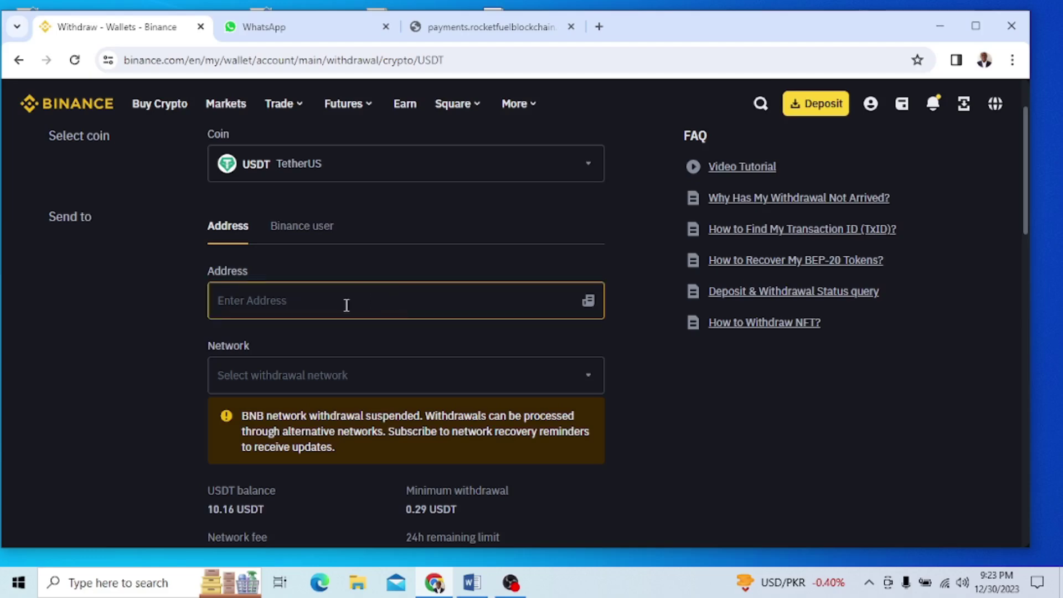
{"action": "left_click", "coordinate": [500, 35]}
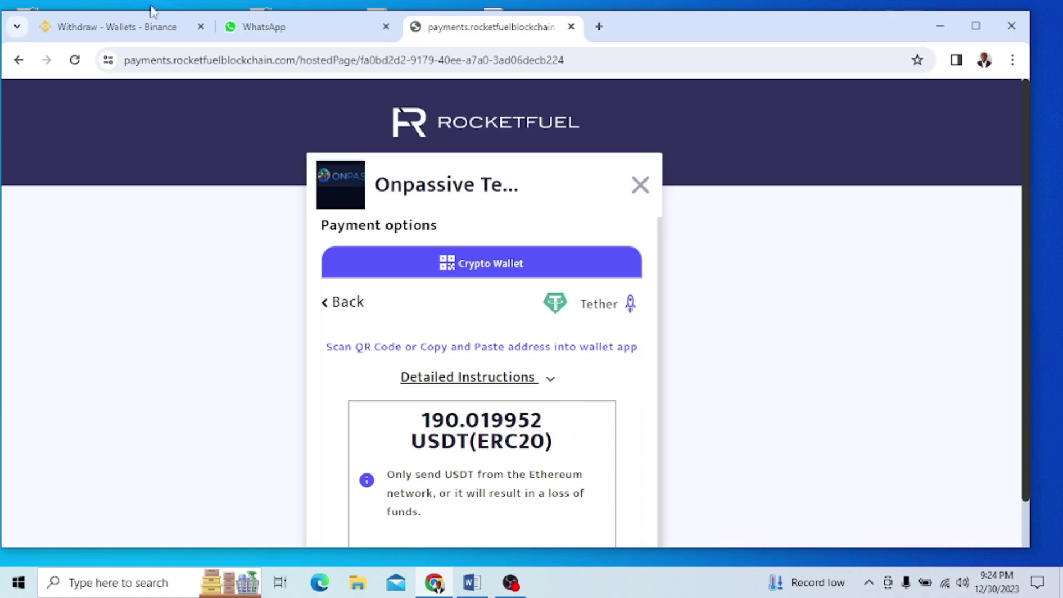
{"action": "left_click", "coordinate": [117, 27]}
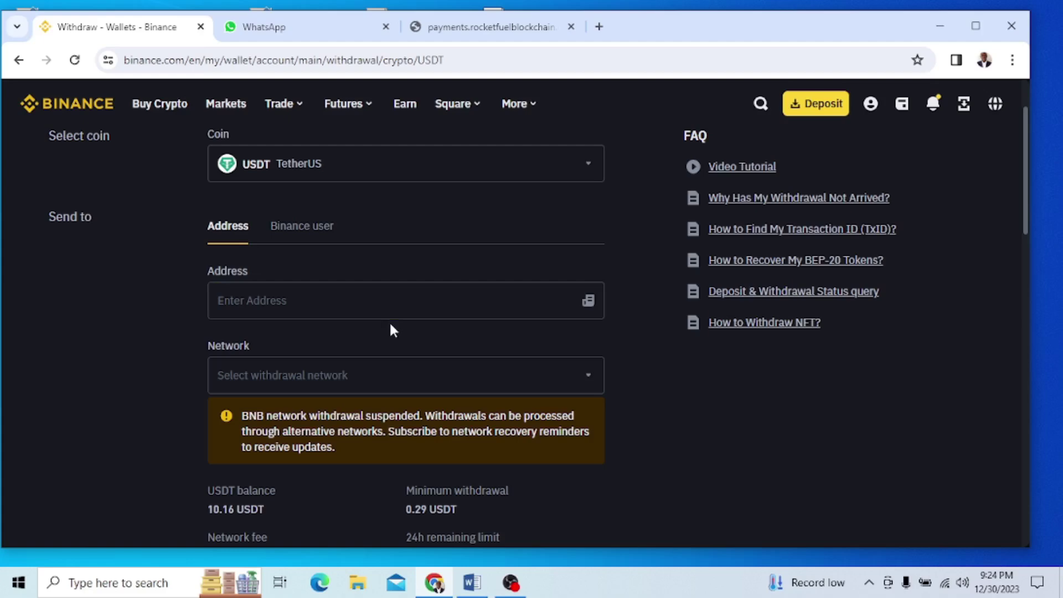
Step: Set the withdrawal network to ETH Ethereum (ERC20)
{"action": "left_click", "coordinate": [370, 309]}
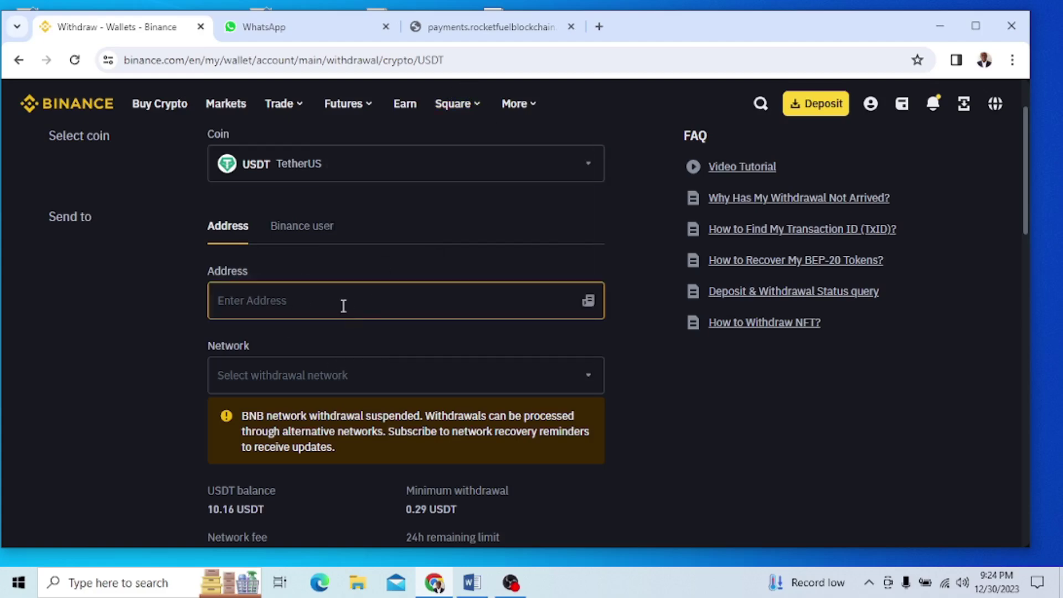
{"action": "scroll", "coordinate": [370, 310], "scroll_direction": "down", "scroll_amount": 2}
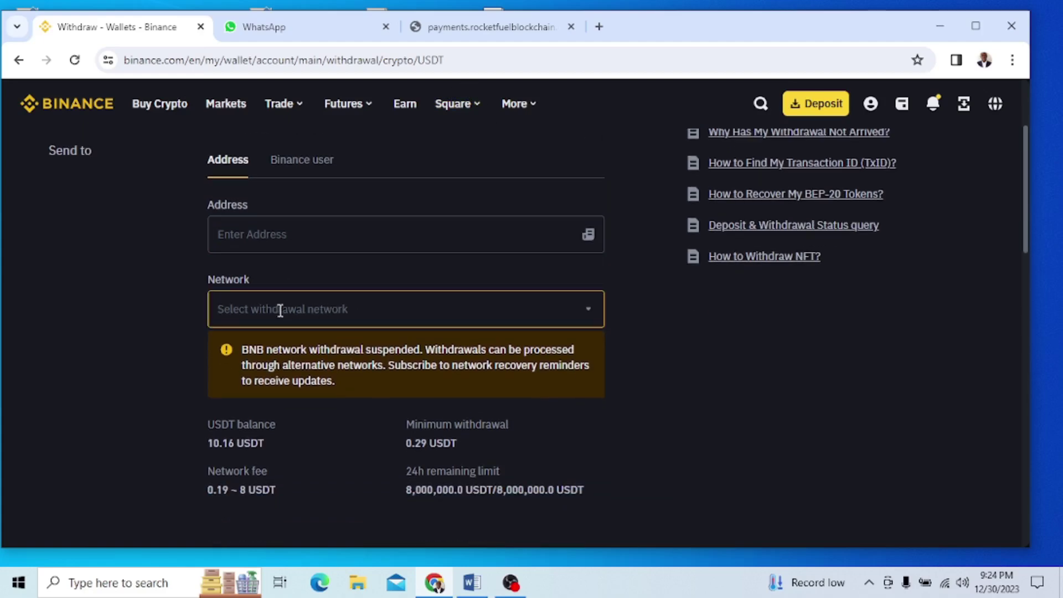
{"action": "left_click", "coordinate": [588, 310]}
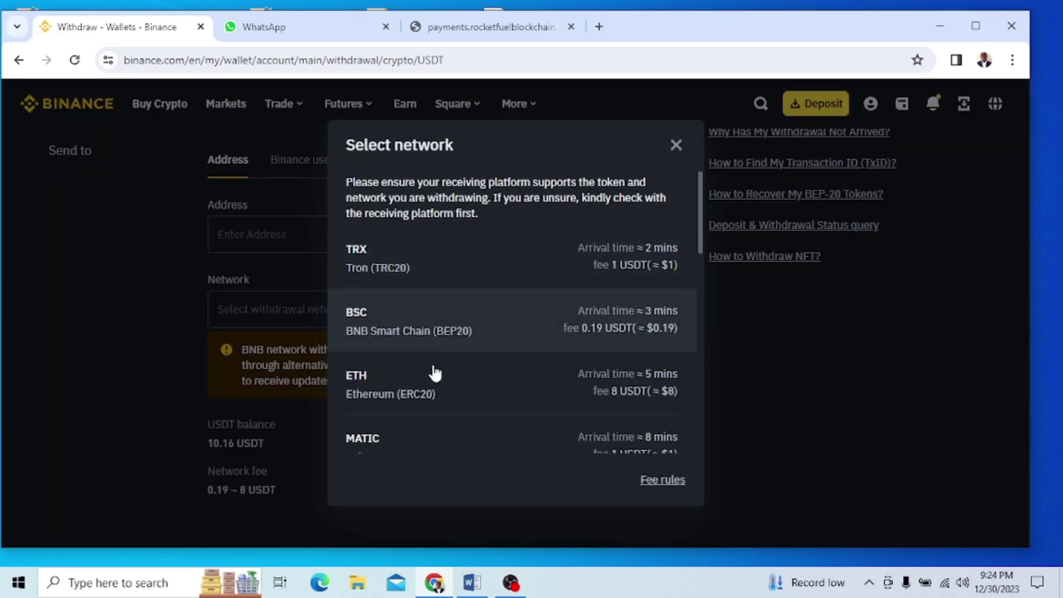
{"action": "left_click", "coordinate": [418, 404]}
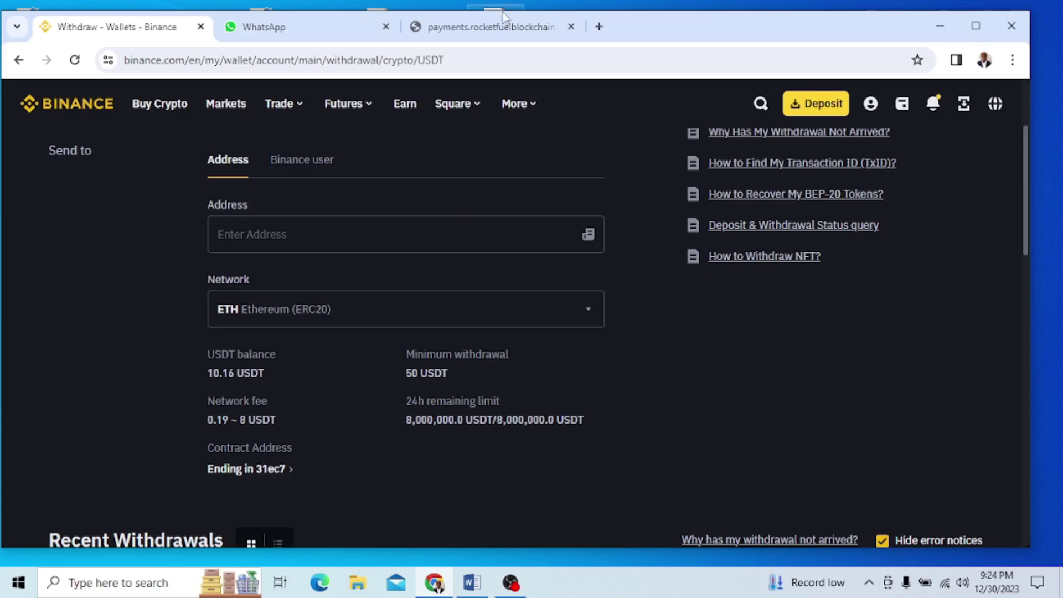
Step: Compare the required amount and network on the RocketFuel payment page with the withdrawal form's network and limits
{"action": "left_click", "coordinate": [501, 28]}
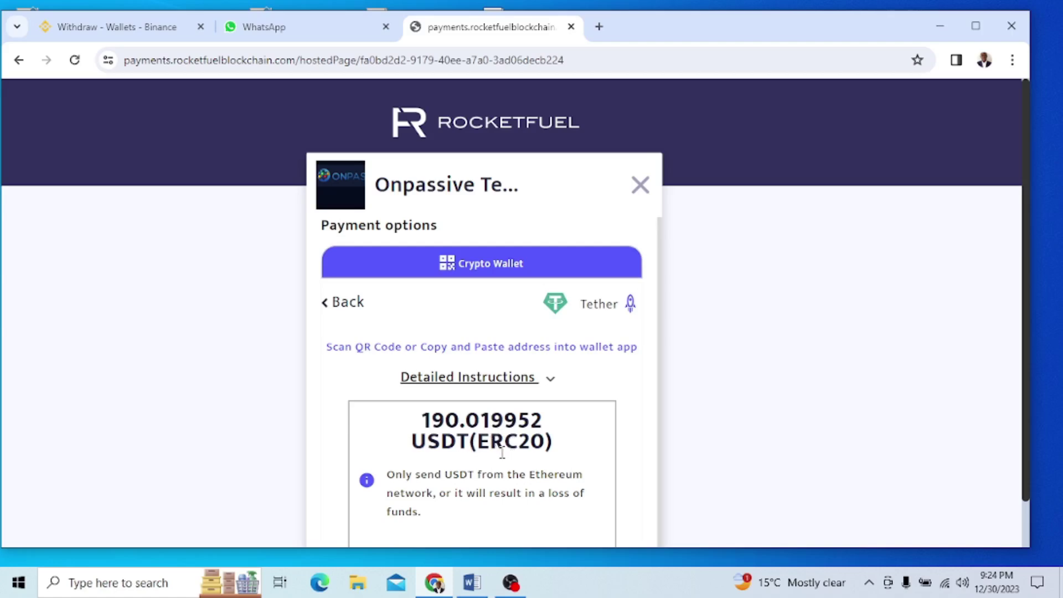
{"action": "left_click", "coordinate": [102, 32]}
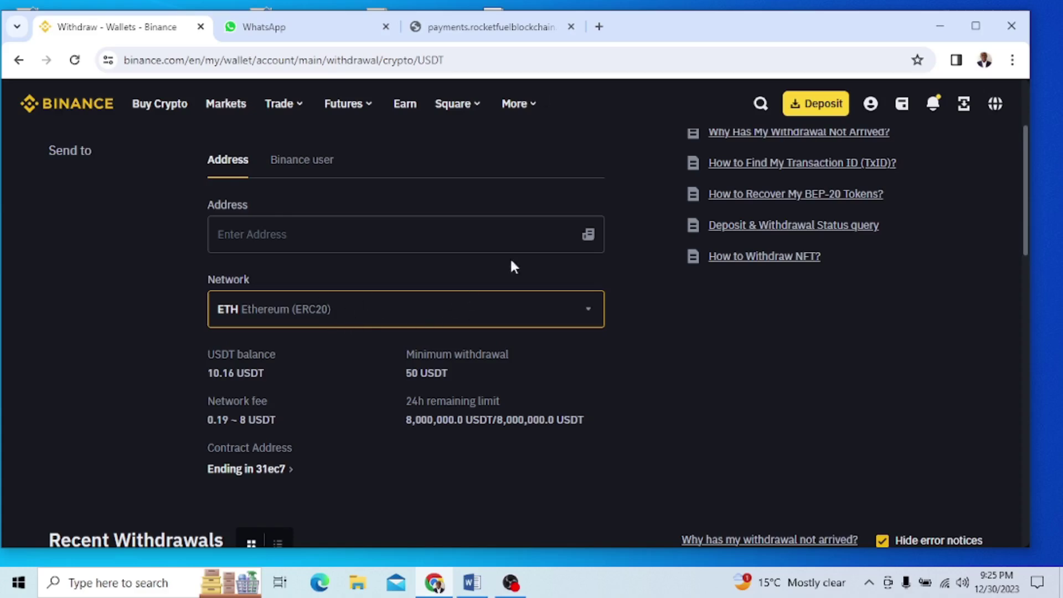
{"action": "left_click", "coordinate": [490, 29]}
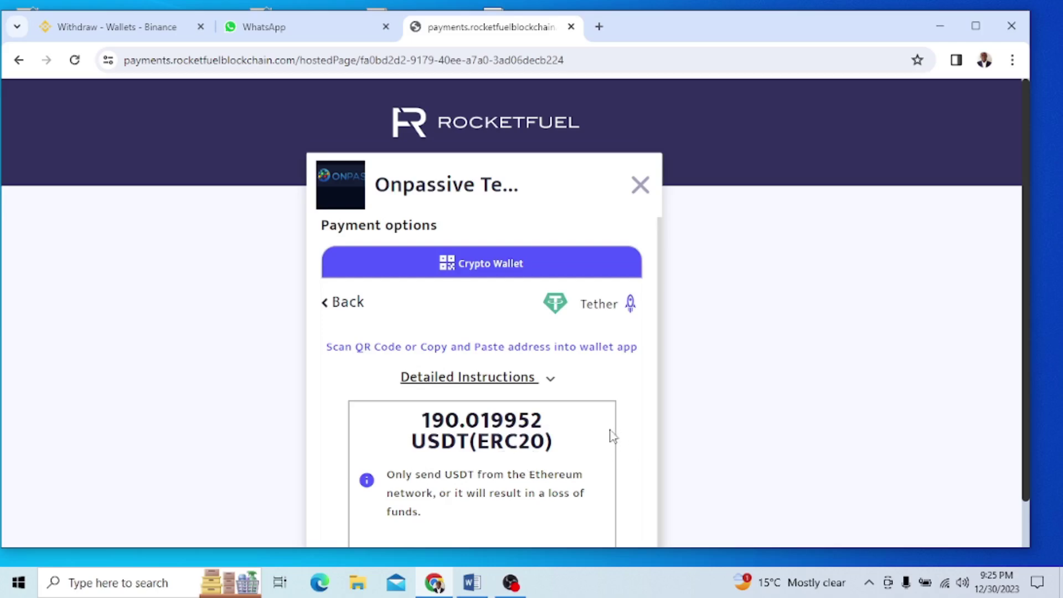
{"action": "left_click", "coordinate": [101, 30]}
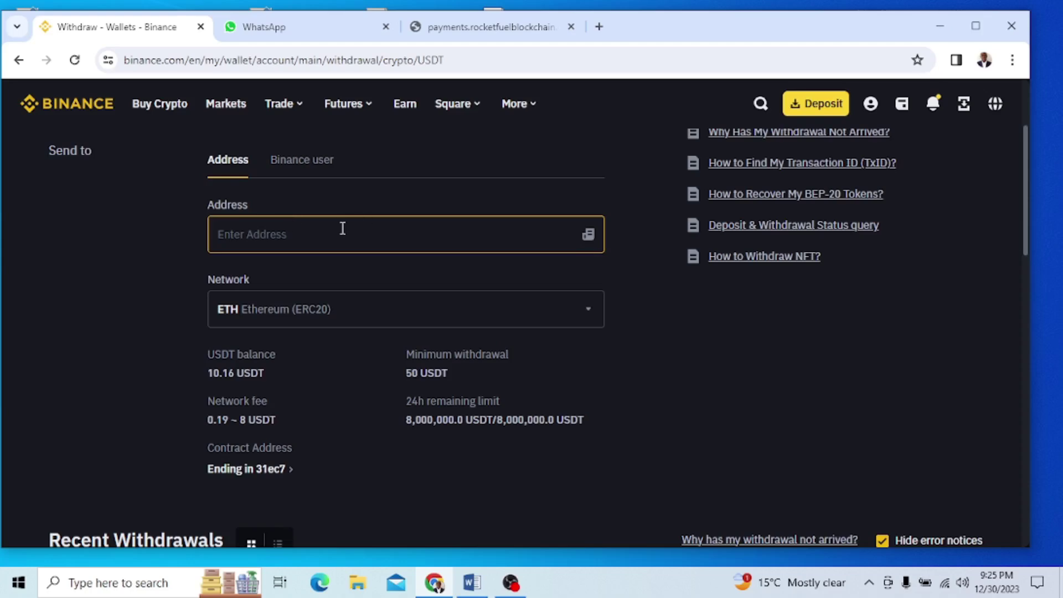
{"action": "scroll", "coordinate": [408, 305], "scroll_direction": "down", "scroll_amount": 3}
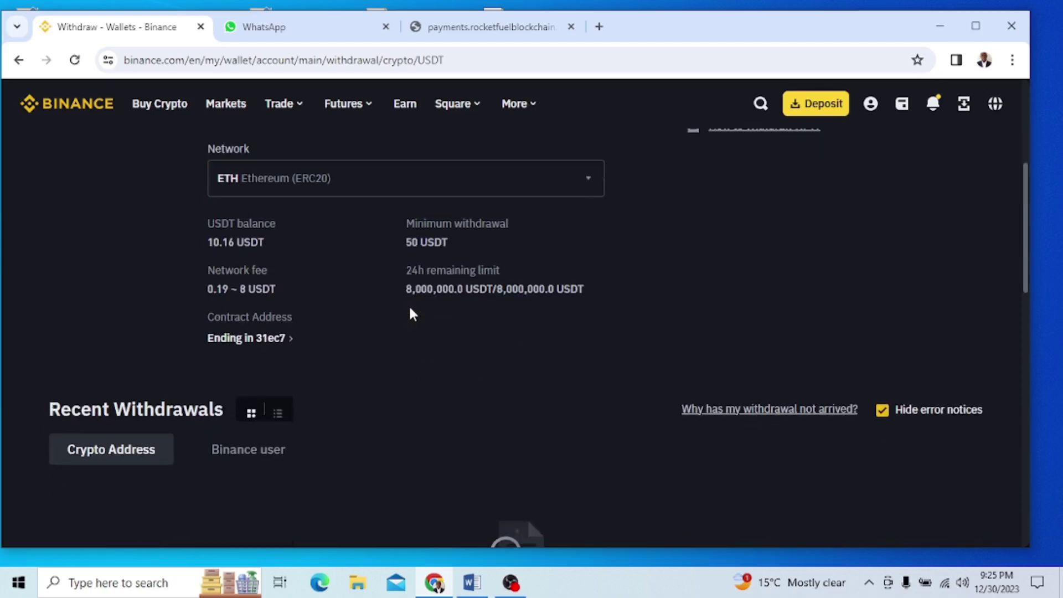
{"action": "scroll", "coordinate": [387, 296], "scroll_direction": "up", "scroll_amount": 1}
{"action": "scroll", "coordinate": [357, 335], "scroll_direction": "up", "scroll_amount": 2}
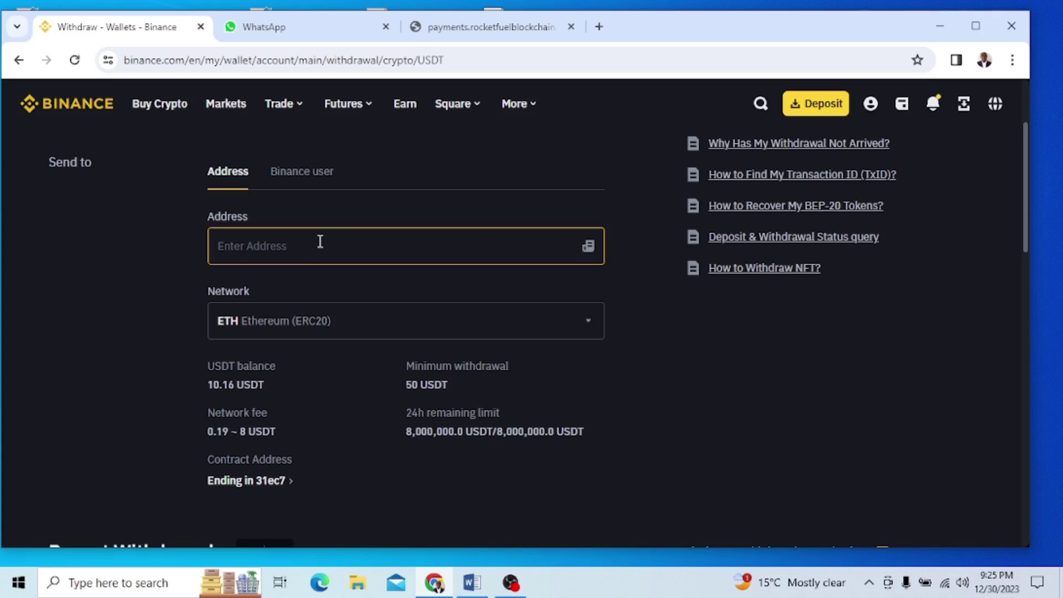
{"action": "left_click", "coordinate": [508, 27]}
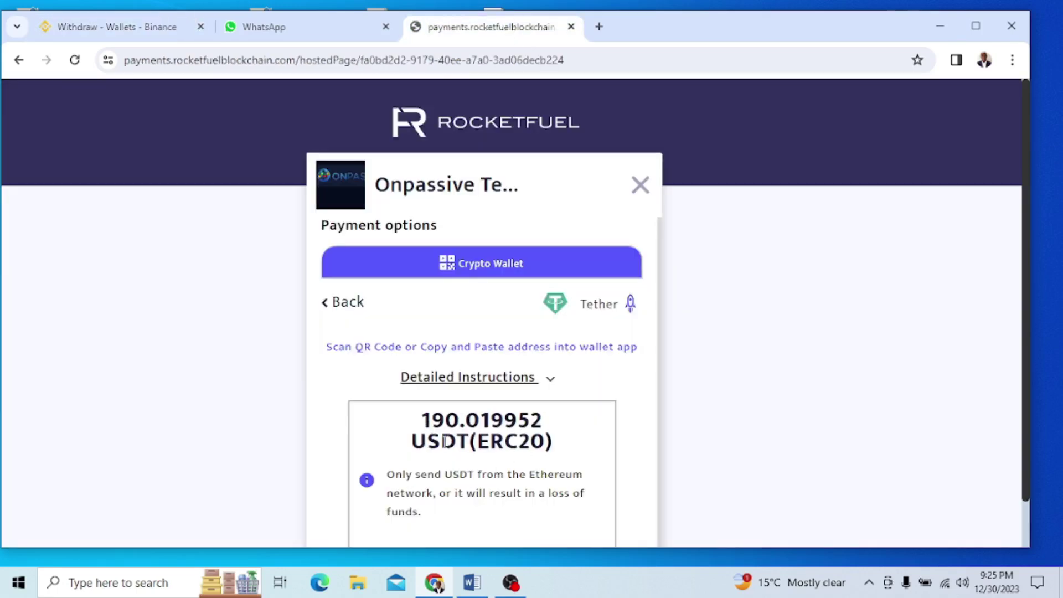
Step: Separate the Binance withdrawal page into its own browser window, minimize it to view the payment page, and restore it
{"action": "left_click_drag", "start_coordinate": [103, 32], "coordinate": [437, 362]}
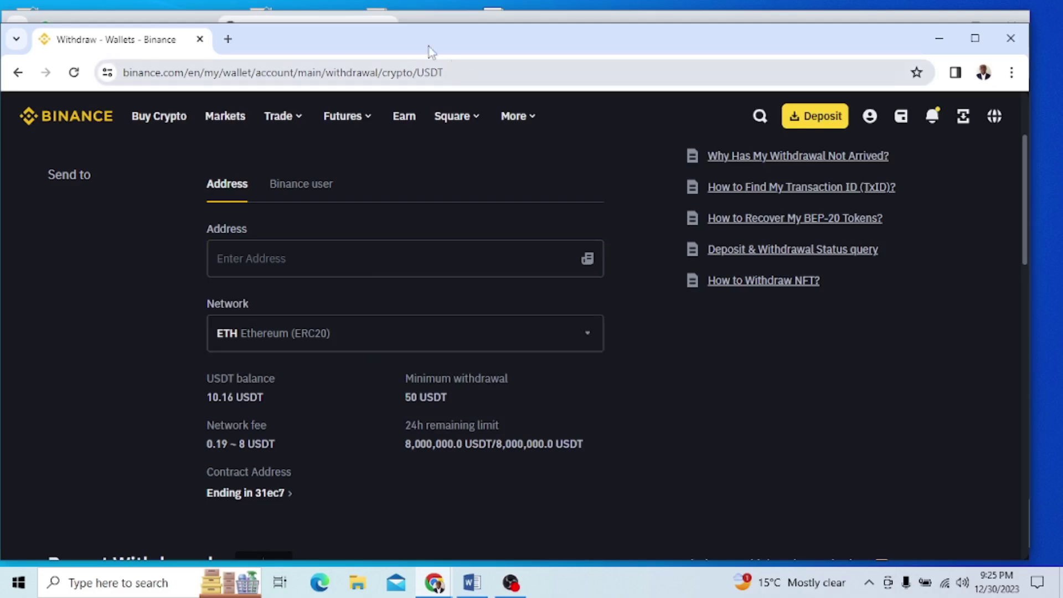
{"action": "left_click", "coordinate": [939, 38]}
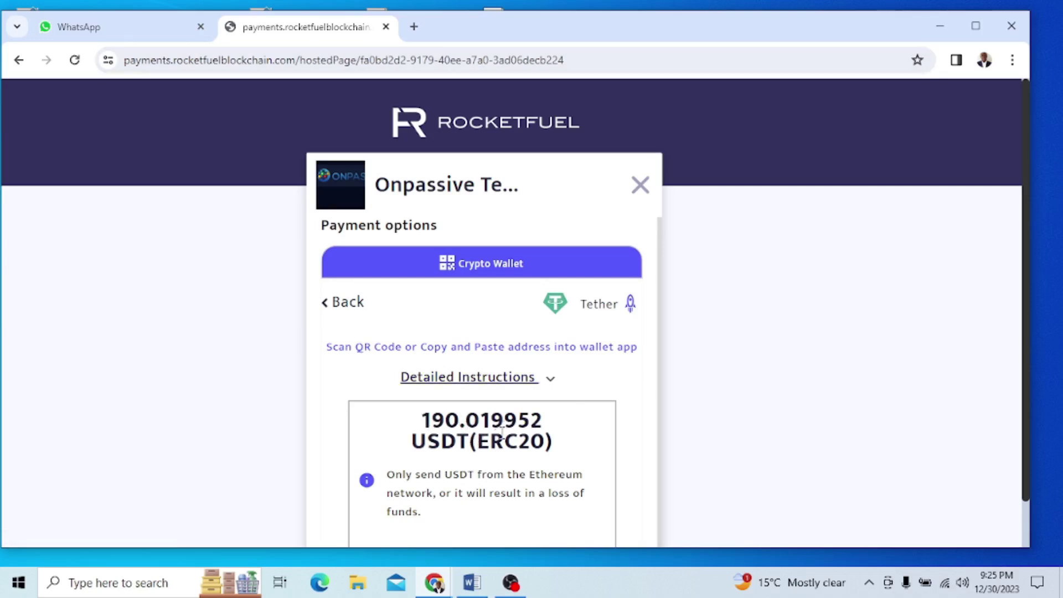
{"action": "mouse_move", "coordinate": [434, 583]}
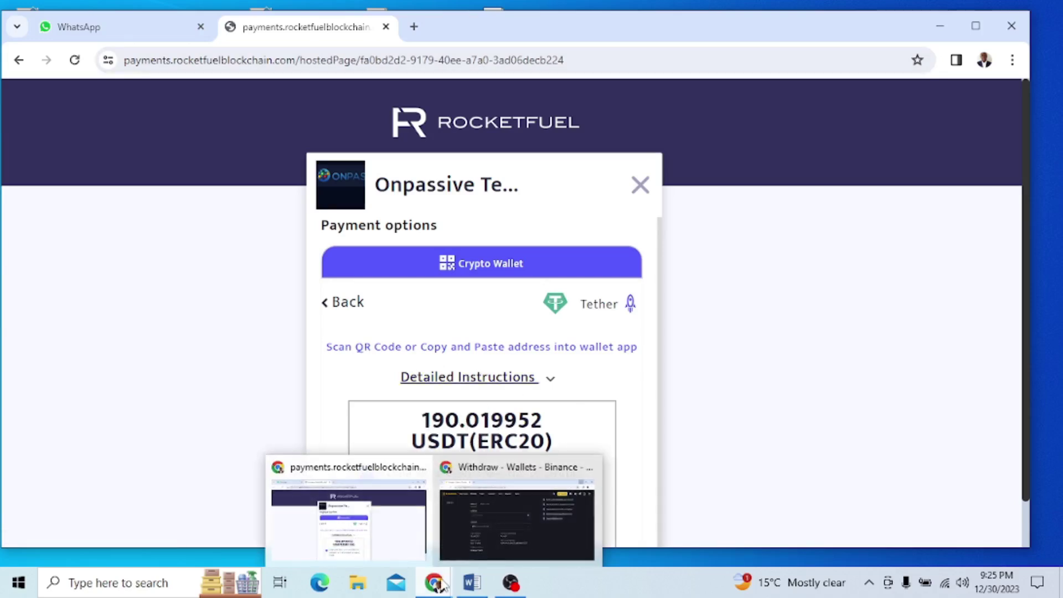
{"action": "left_click", "coordinate": [516, 532]}
Step: Review the USDT balance, minimum withdrawal and network fee on the withdrawal form
{"action": "left_click", "coordinate": [420, 260]}
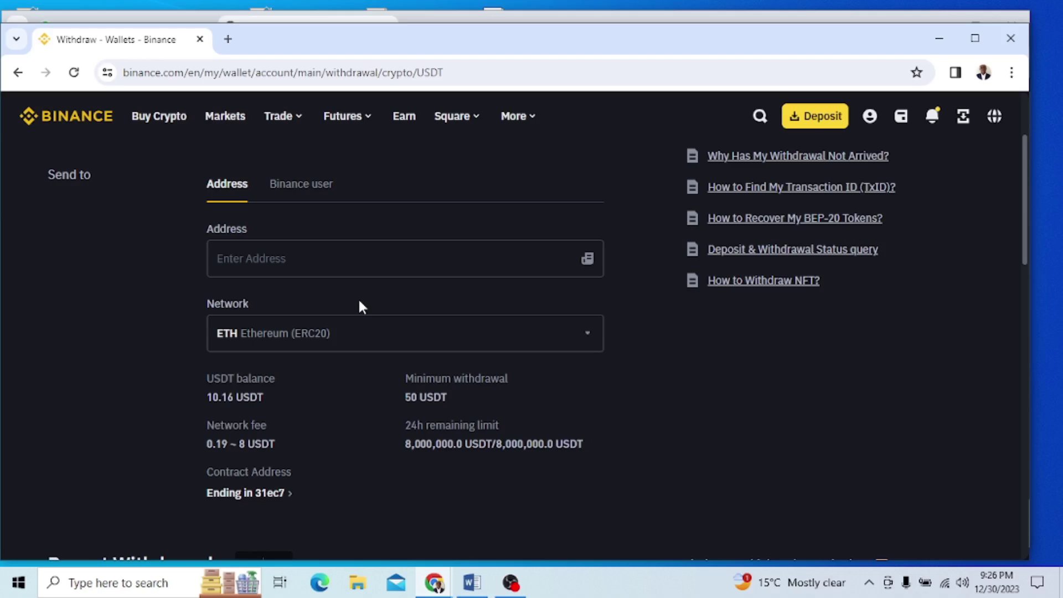
{"action": "scroll", "coordinate": [360, 306], "scroll_direction": "down", "scroll_amount": 2}
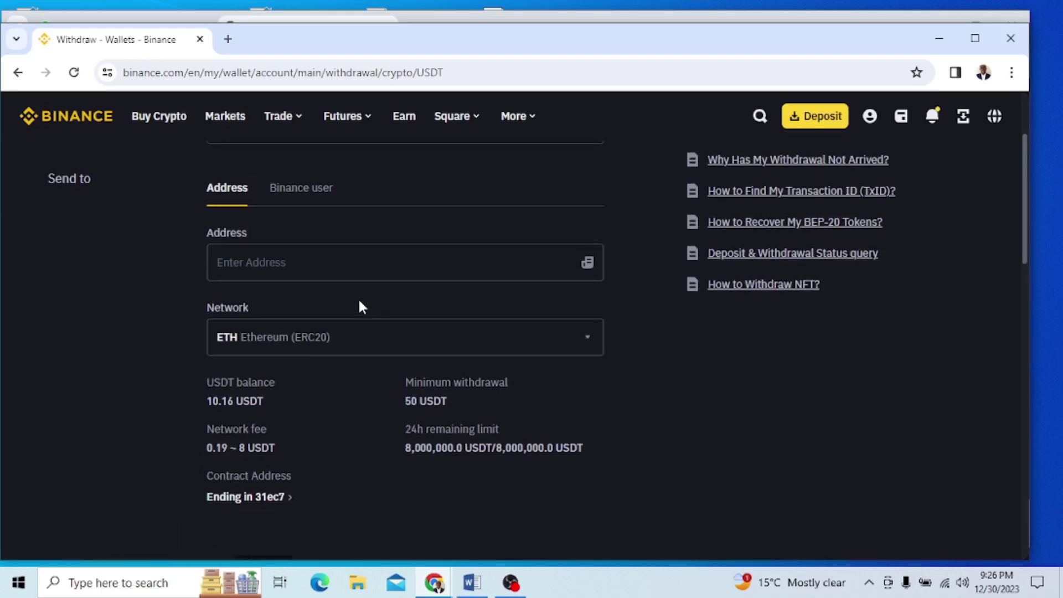
{"action": "scroll", "coordinate": [361, 307], "scroll_direction": "down", "scroll_amount": 1}
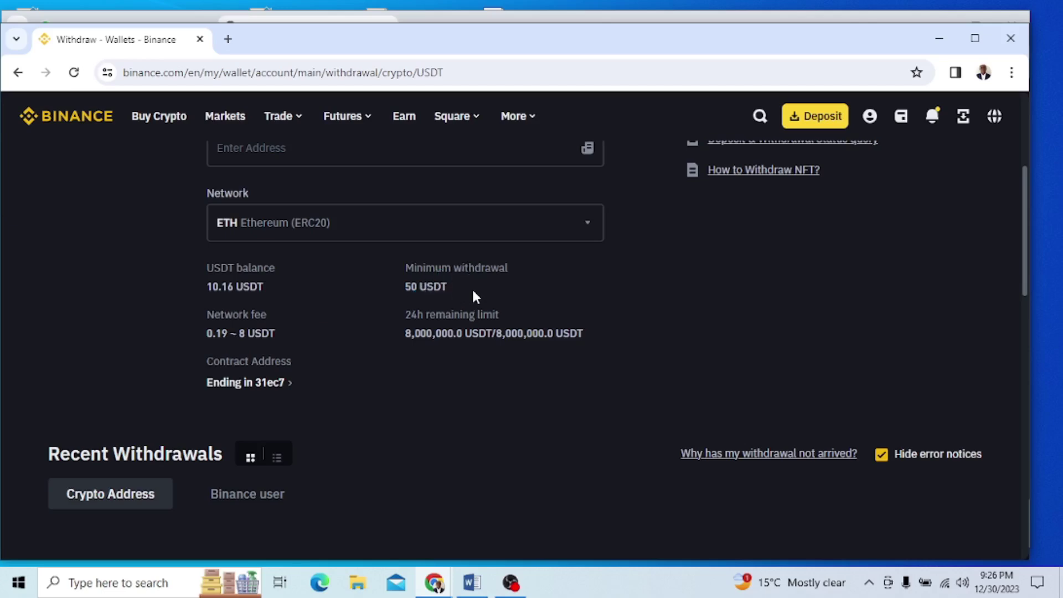
Step: Examine the withdrawal form's coin, address and network fields together with its balance, minimum withdrawal, network fee and 24h remaining limit
{"action": "scroll", "coordinate": [474, 293], "scroll_direction": "up", "scroll_amount": 2}
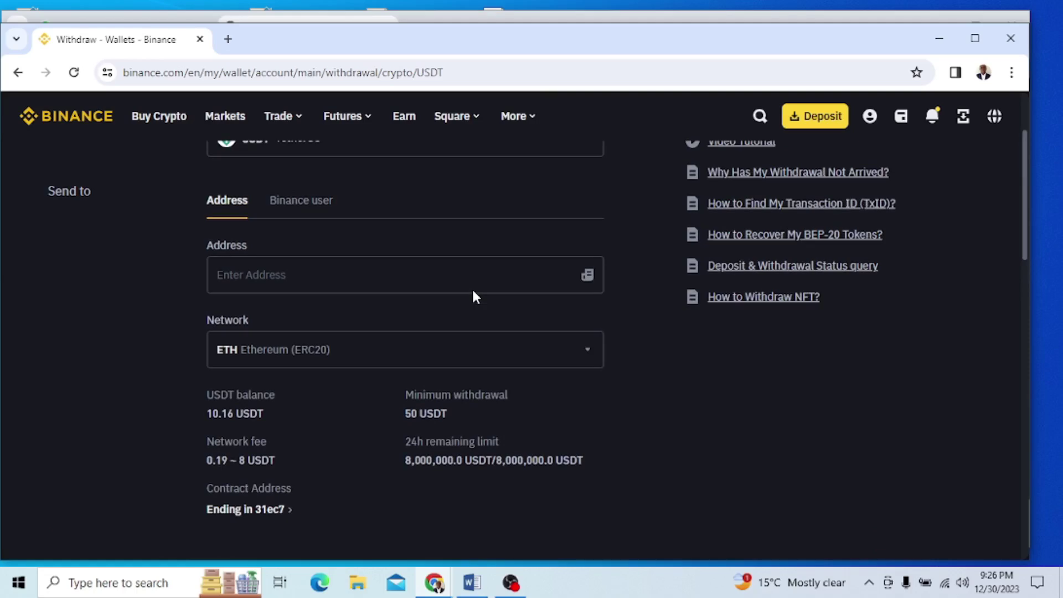
{"action": "scroll", "coordinate": [474, 292], "scroll_direction": "up", "scroll_amount": 2}
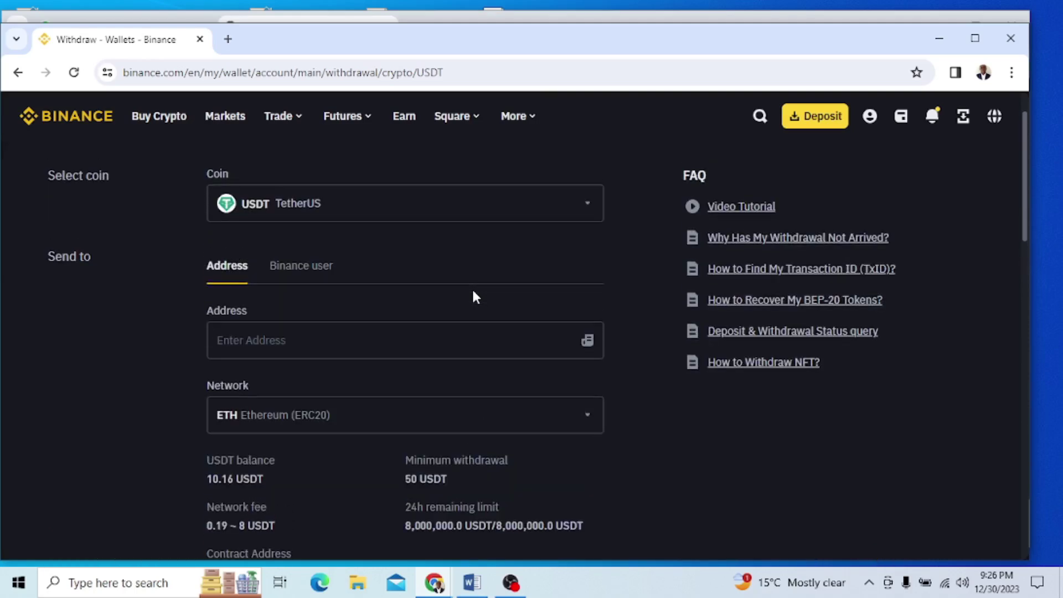
{"action": "scroll", "coordinate": [474, 297], "scroll_direction": "down", "scroll_amount": 1}
{"action": "scroll", "coordinate": [475, 297], "scroll_direction": "down", "scroll_amount": 1}
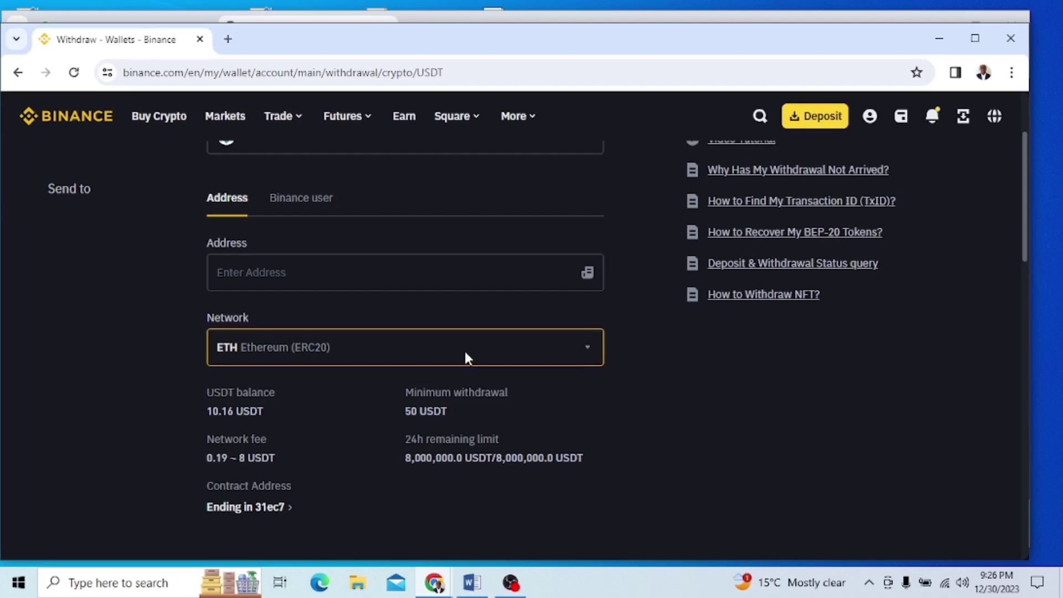
{"action": "scroll", "coordinate": [465, 355], "scroll_direction": "up", "scroll_amount": 2}
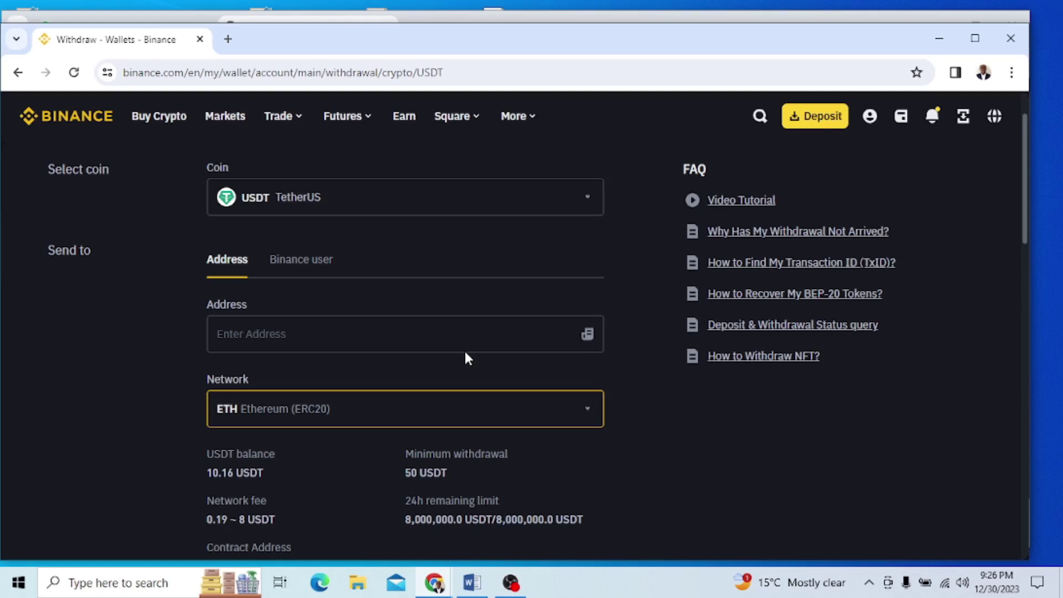
{"action": "scroll", "coordinate": [465, 352], "scroll_direction": "down", "scroll_amount": 1}
{"action": "scroll", "coordinate": [465, 353], "scroll_direction": "up", "scroll_amount": 1}
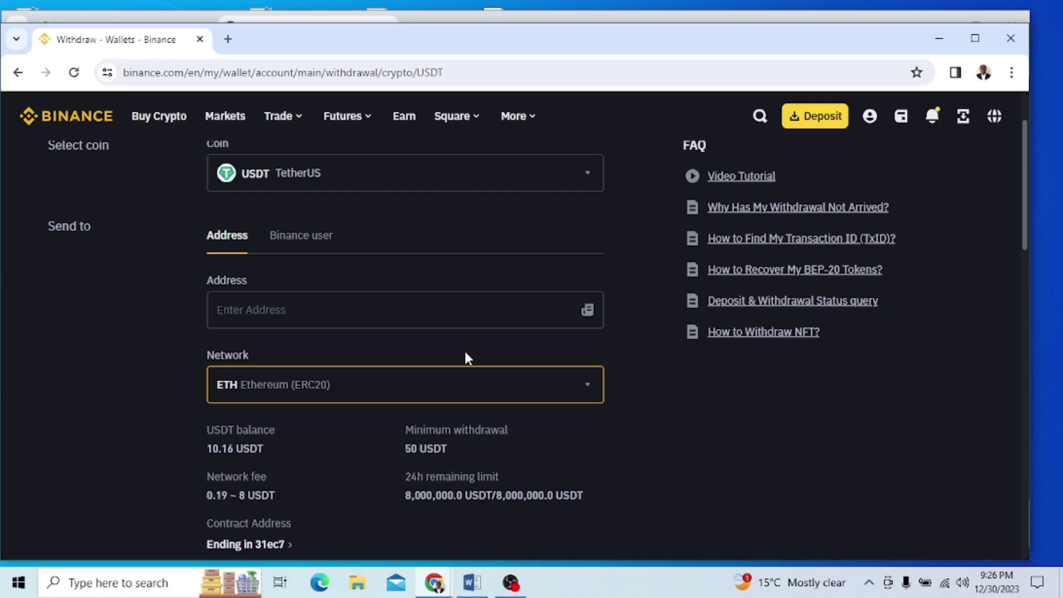
{"action": "scroll", "coordinate": [465, 357], "scroll_direction": "down", "scroll_amount": 3}
{"action": "scroll", "coordinate": [465, 358], "scroll_direction": "up", "scroll_amount": 2}
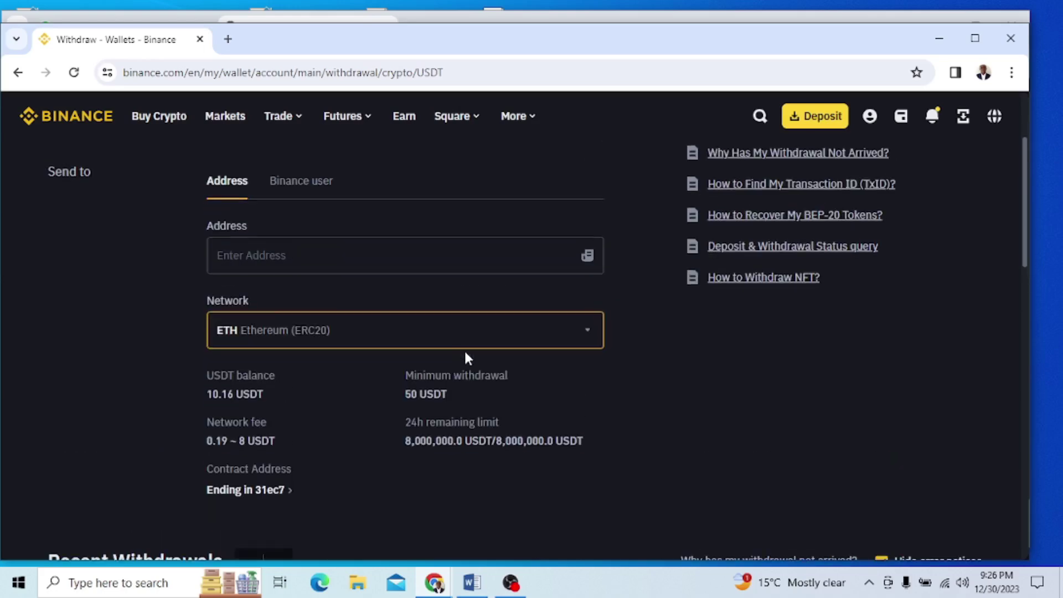
{"action": "scroll", "coordinate": [446, 339], "scroll_direction": "down", "scroll_amount": 2}
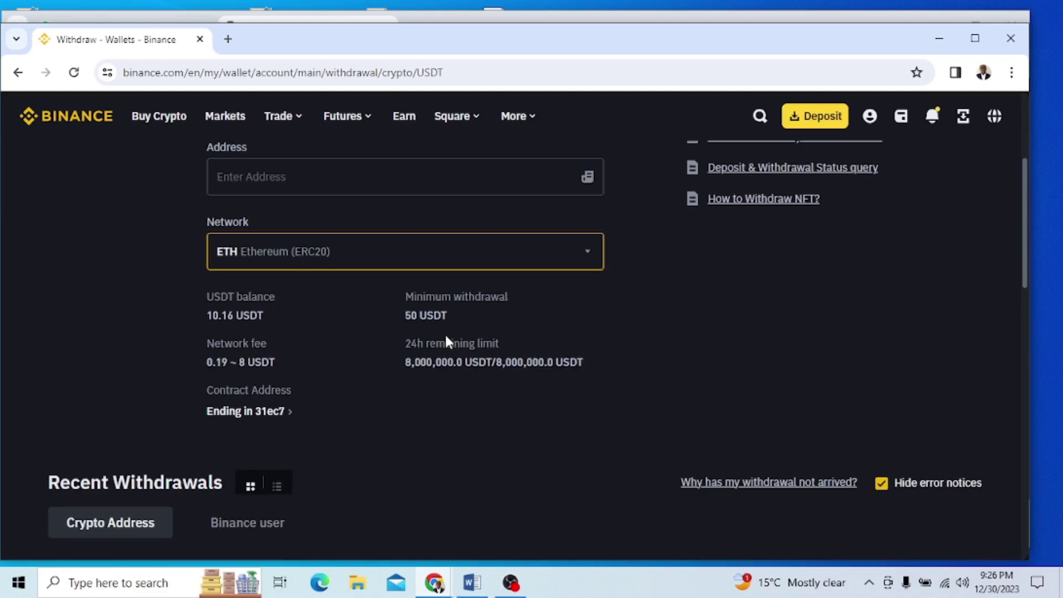
{"action": "scroll", "coordinate": [447, 341], "scroll_direction": "up", "scroll_amount": 1}
{"action": "scroll", "coordinate": [447, 342], "scroll_direction": "down", "scroll_amount": 2}
{"action": "scroll", "coordinate": [447, 341], "scroll_direction": "up", "scroll_amount": 2}
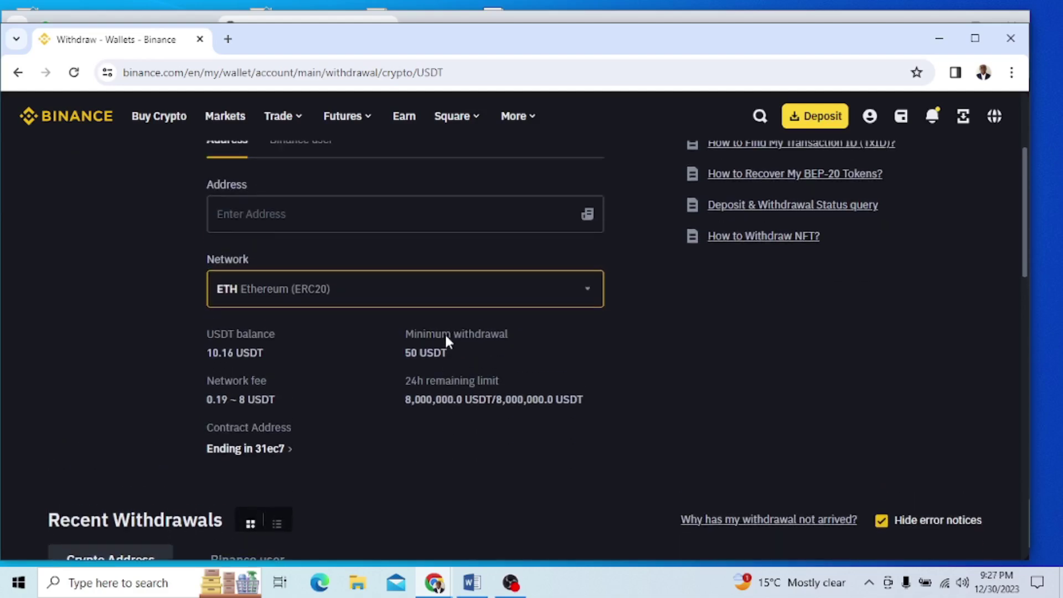
{"action": "scroll", "coordinate": [447, 340], "scroll_direction": "up", "scroll_amount": 2}
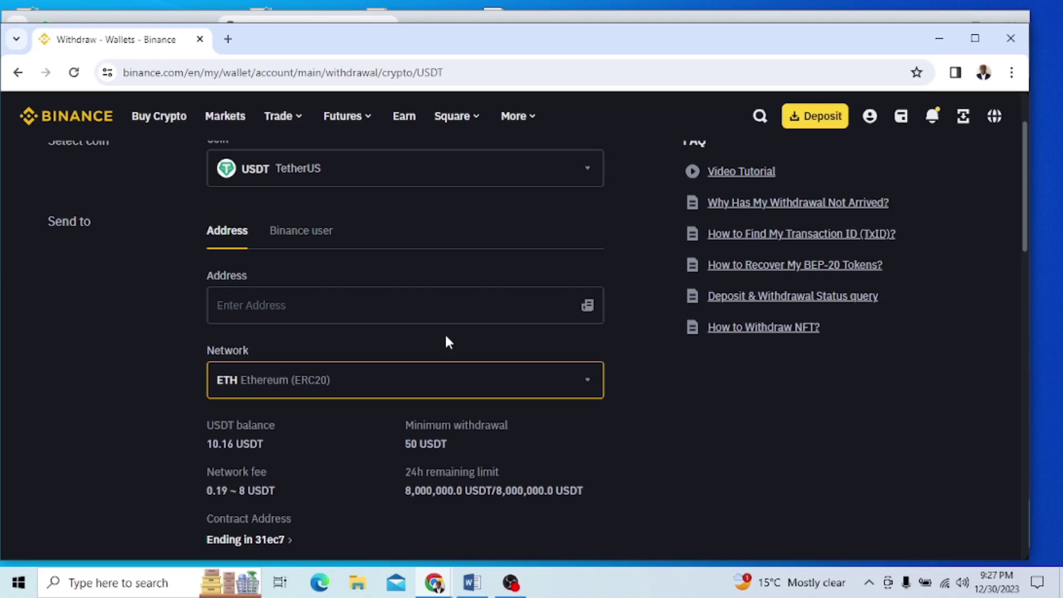
Step: Minimize the Binance withdrawal window to return to the RocketFuel payment page
{"action": "left_click", "coordinate": [381, 311]}
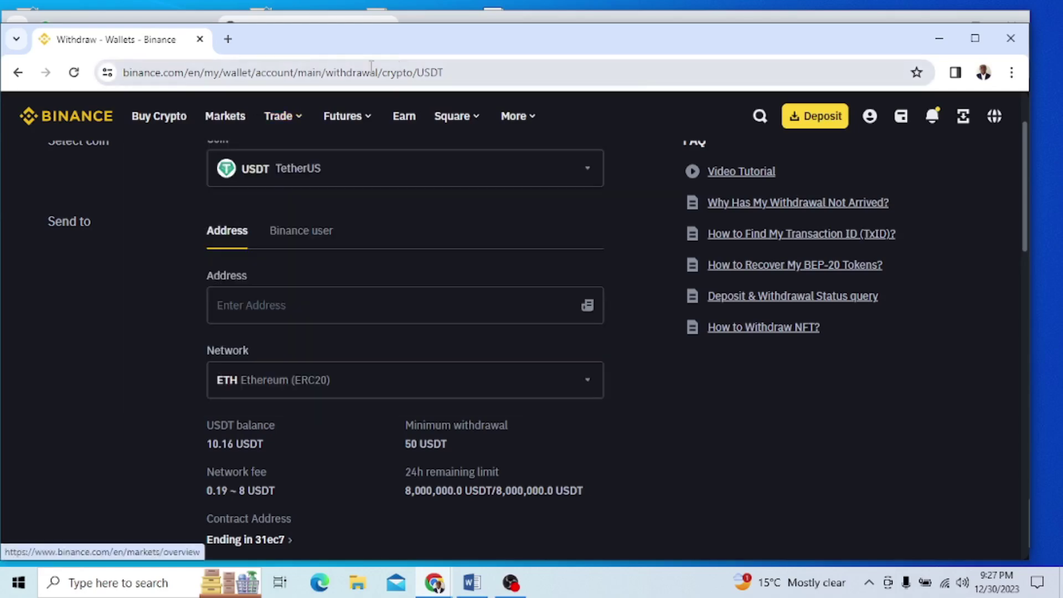
{"action": "left_click", "coordinate": [939, 38]}
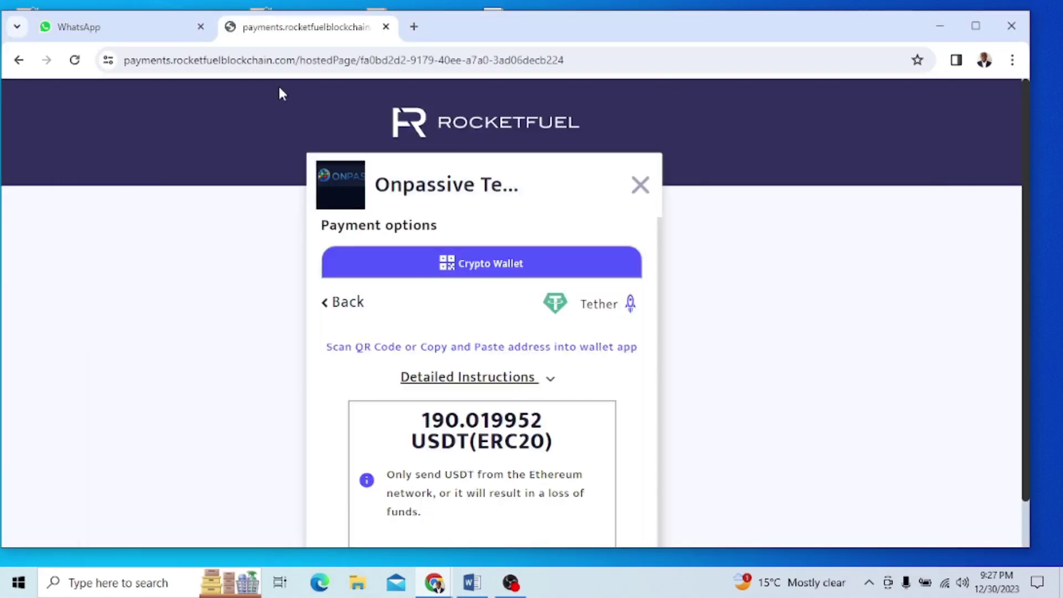